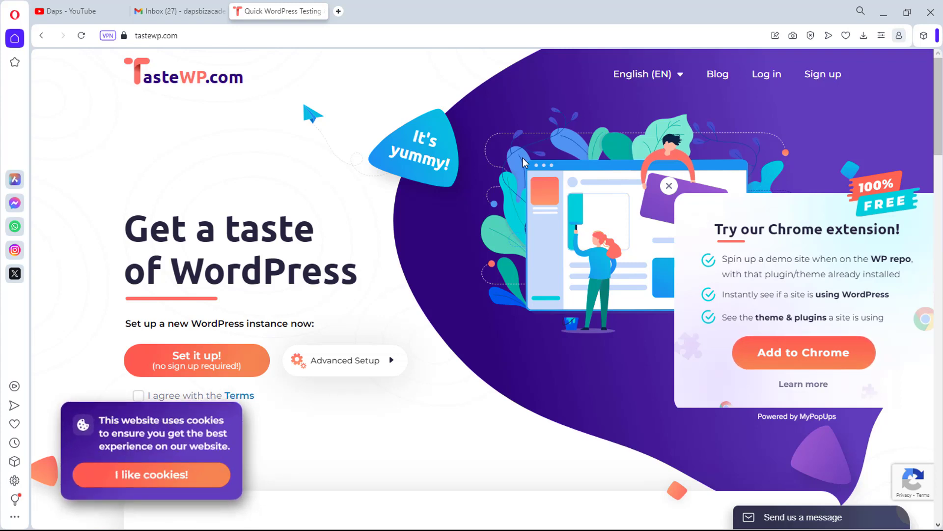
Accept the cookie notice and bring up the TasteWP 'Create an account' form
left_click(149, 478)
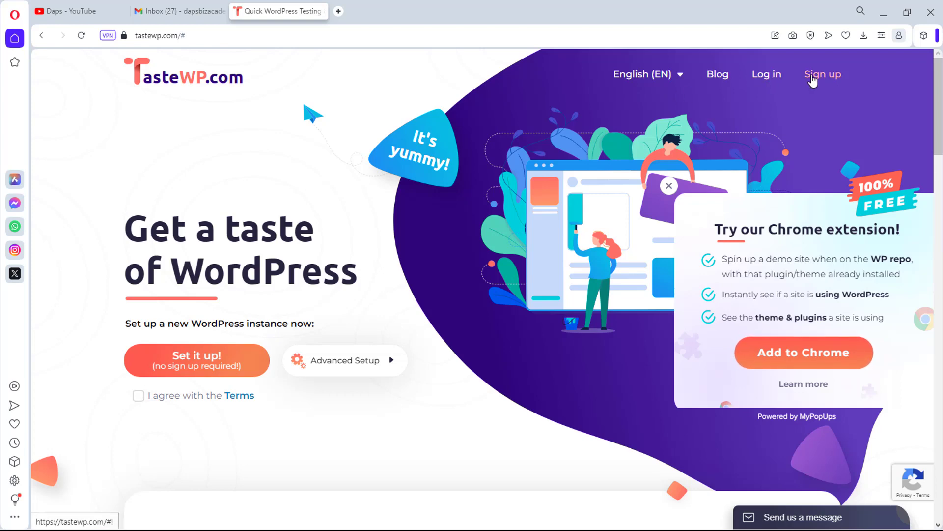
left_click(820, 77)
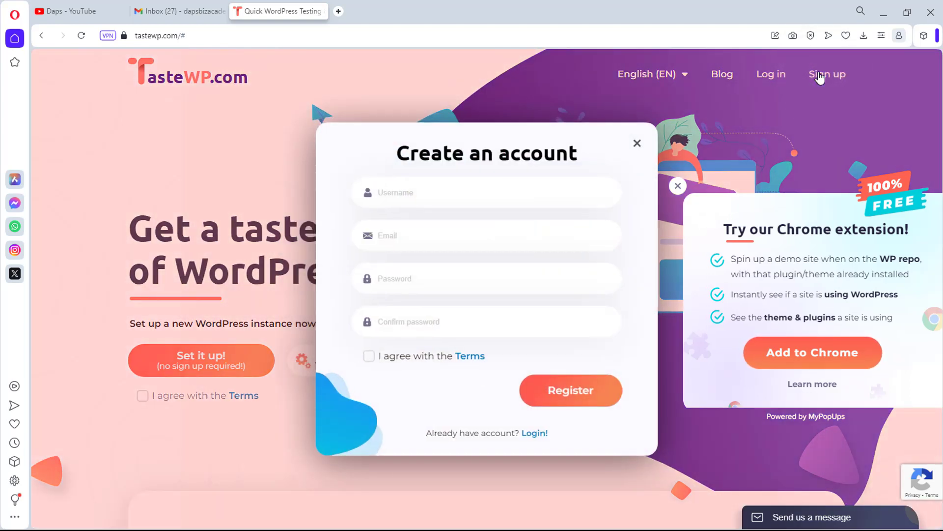
Enter a username, the account e-mail address and a password with its confirmation
left_click(418, 192)
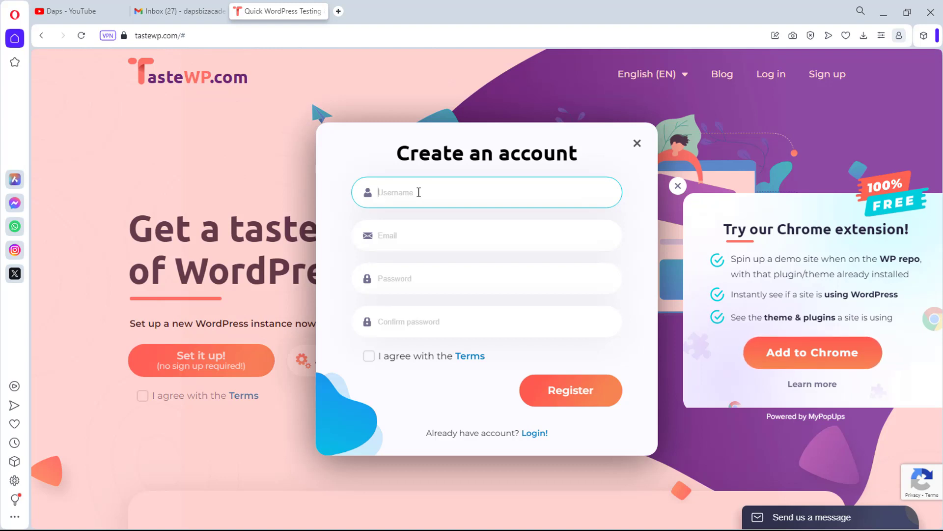
type("dapstutorial")
left_click(397, 236)
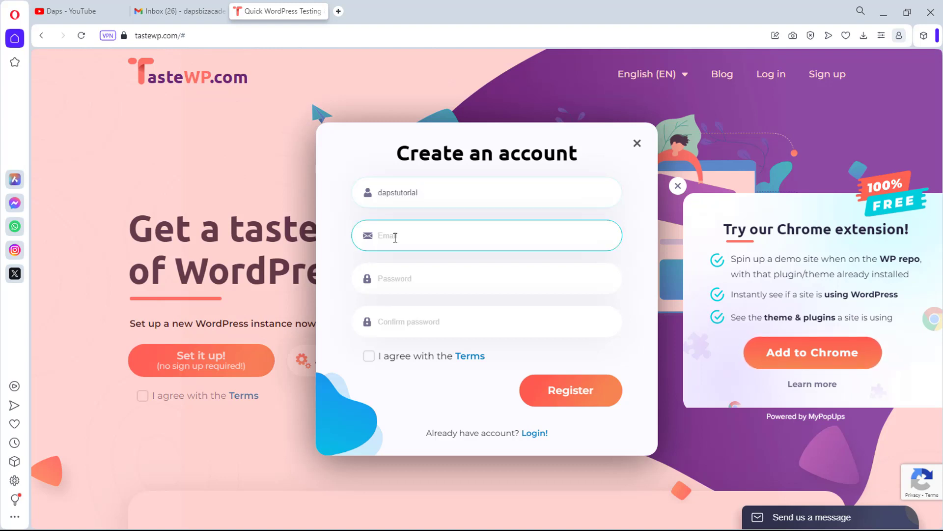
left_click(388, 278)
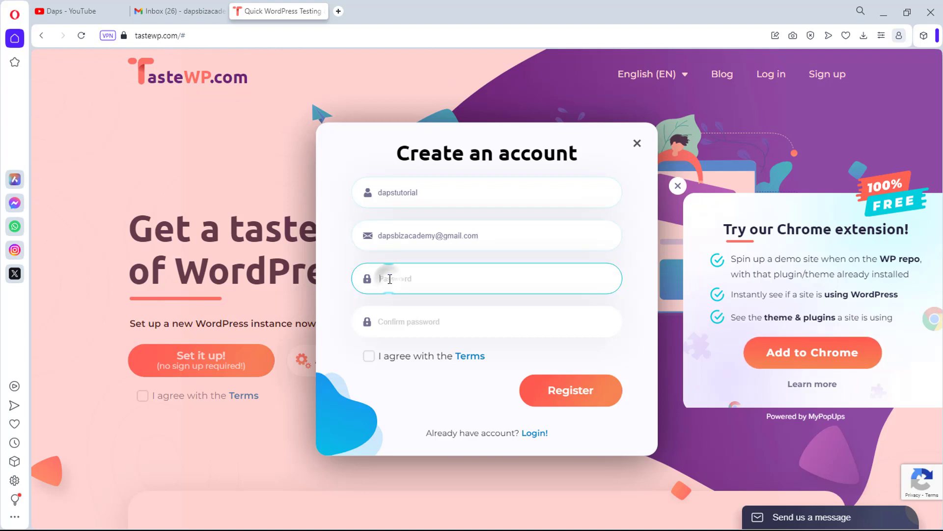
type("•")
type("•")
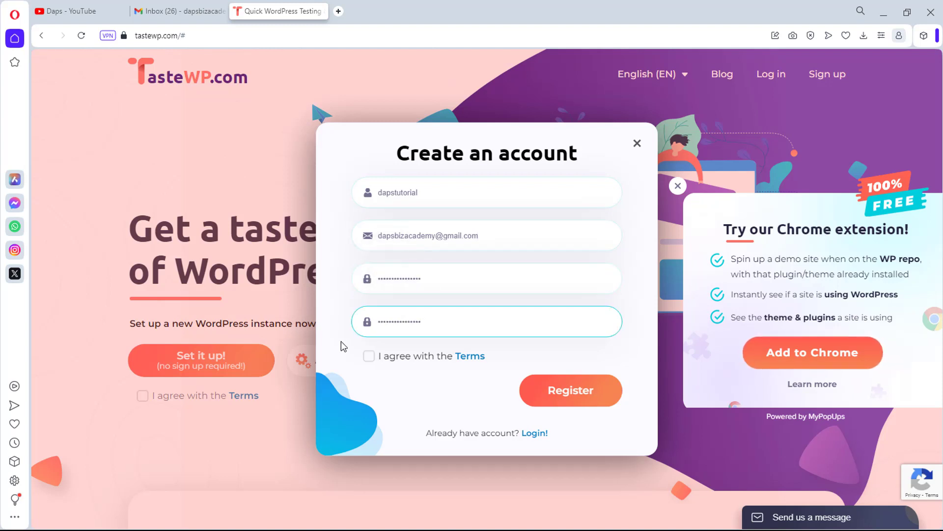
Agree to the Terms, submit the registration, and go to the Gmail inbox
left_click(369, 359)
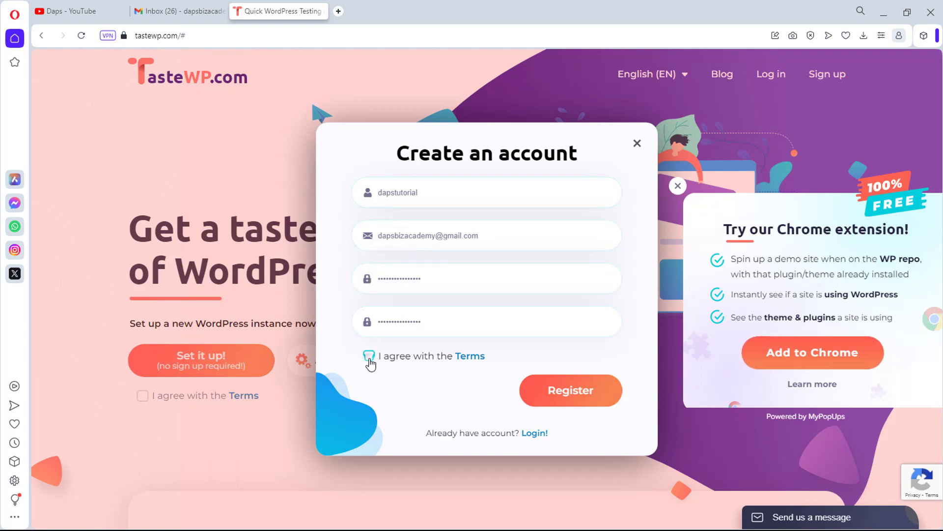
left_click(571, 396)
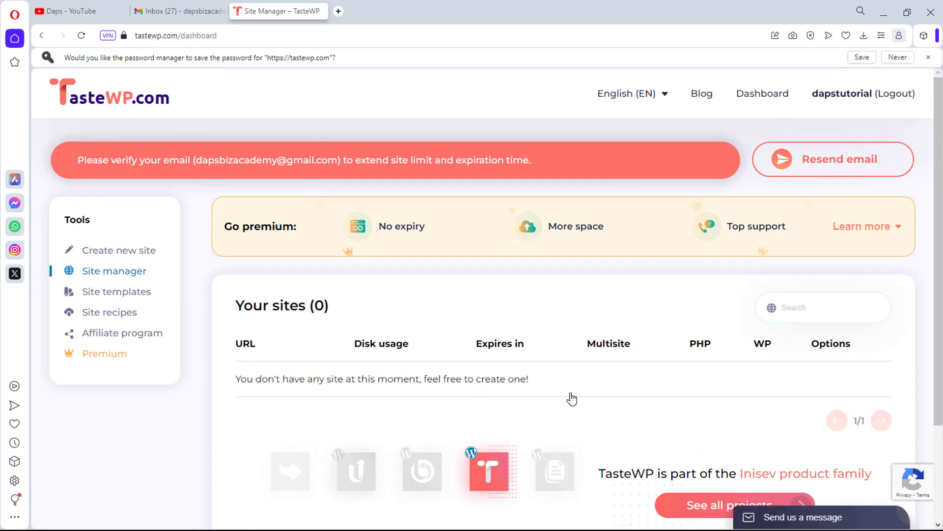
left_click(183, 11)
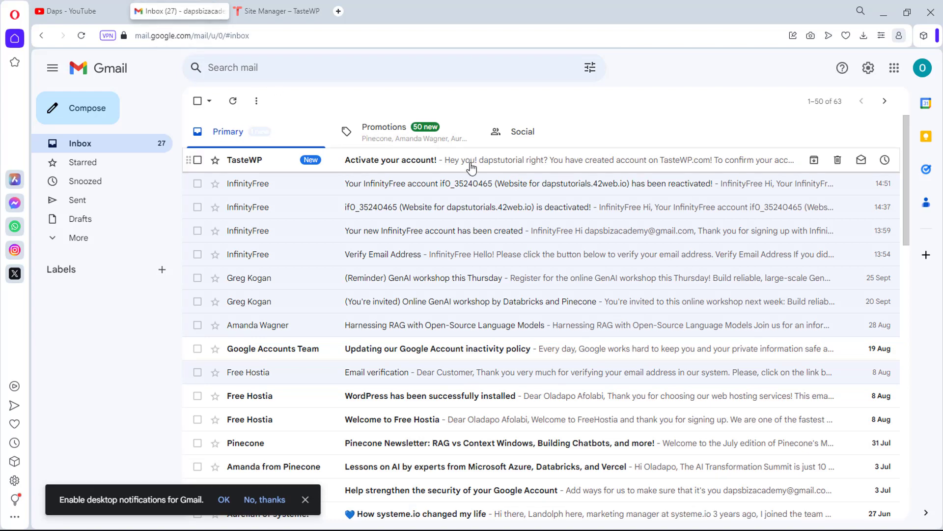
Open the 'Activate your account!' e-mail and follow its 'click here' confirmation link
left_click(470, 162)
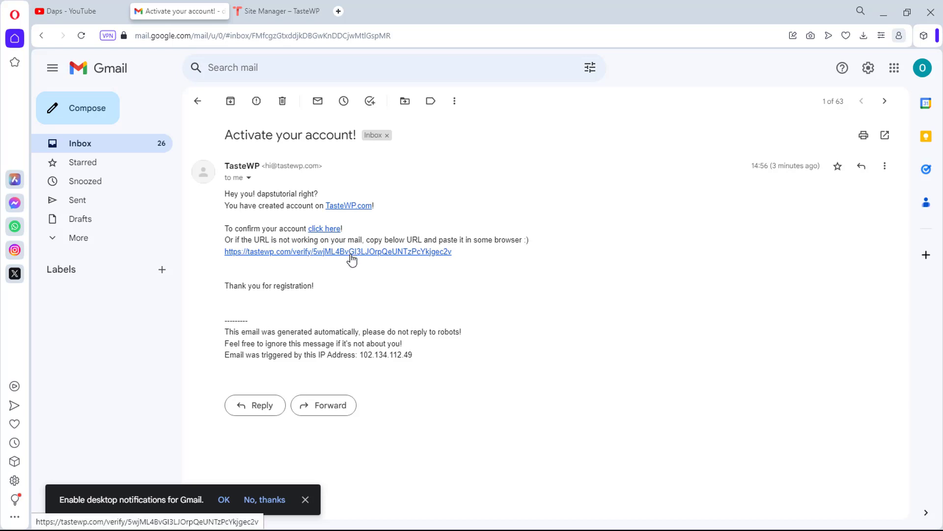
left_click(326, 228)
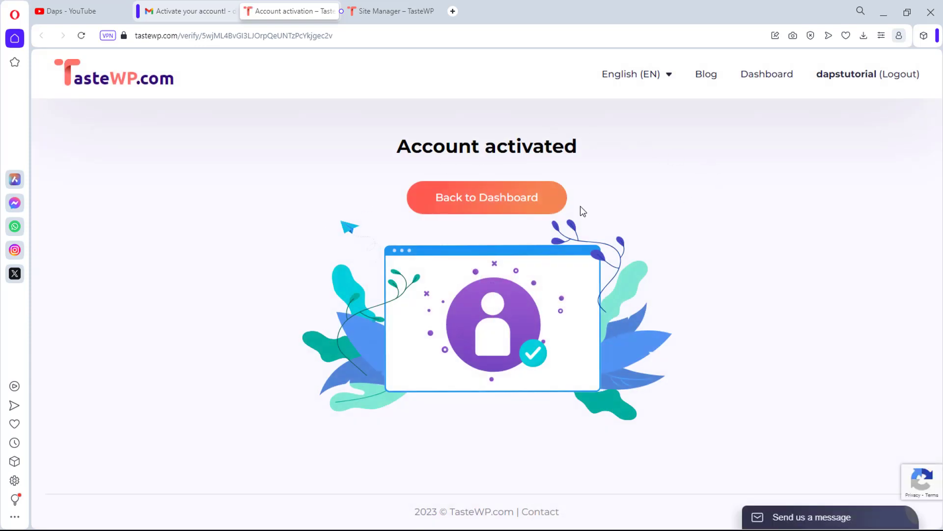
Return to the TasteWP dashboard and choose 'Create new site' from the Tools panel
left_click(460, 197)
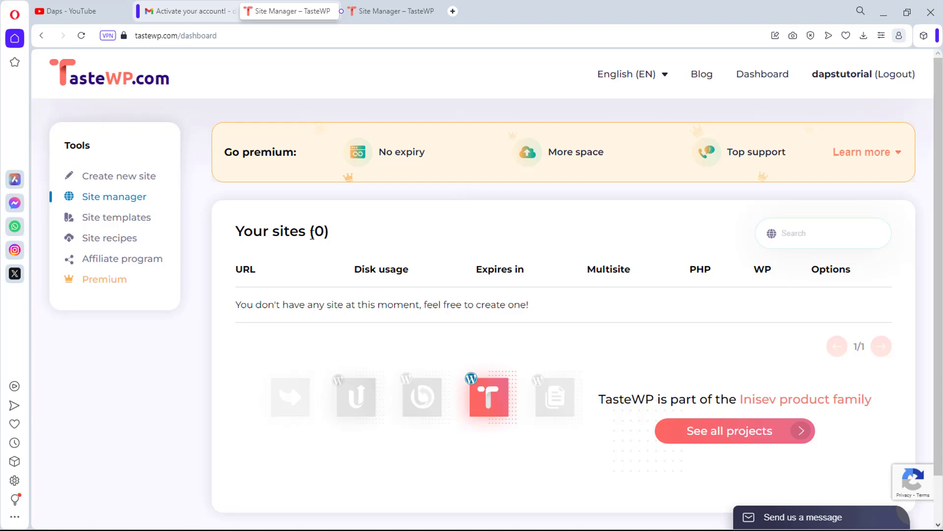
left_click(131, 181)
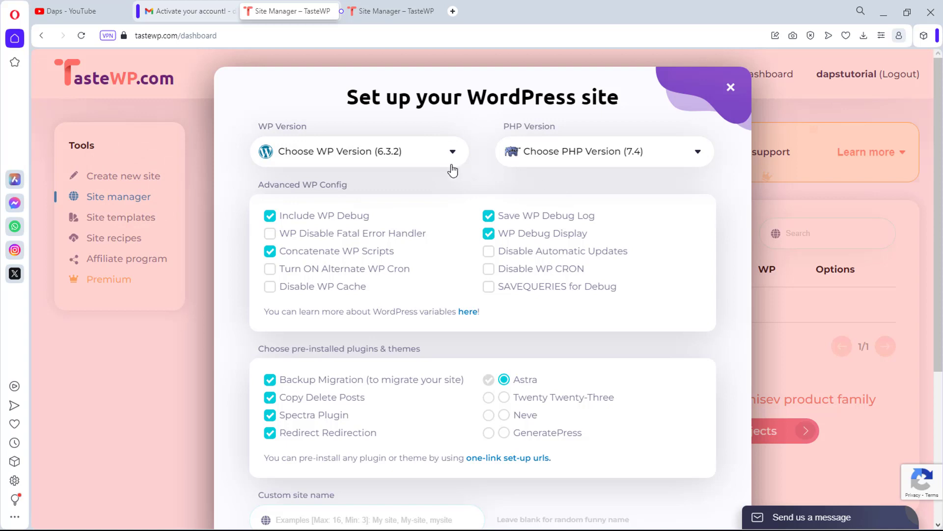
Keep WordPress 6.3.2 and pick 'Stable and secure v8.0' as the PHP version
left_click(413, 156)
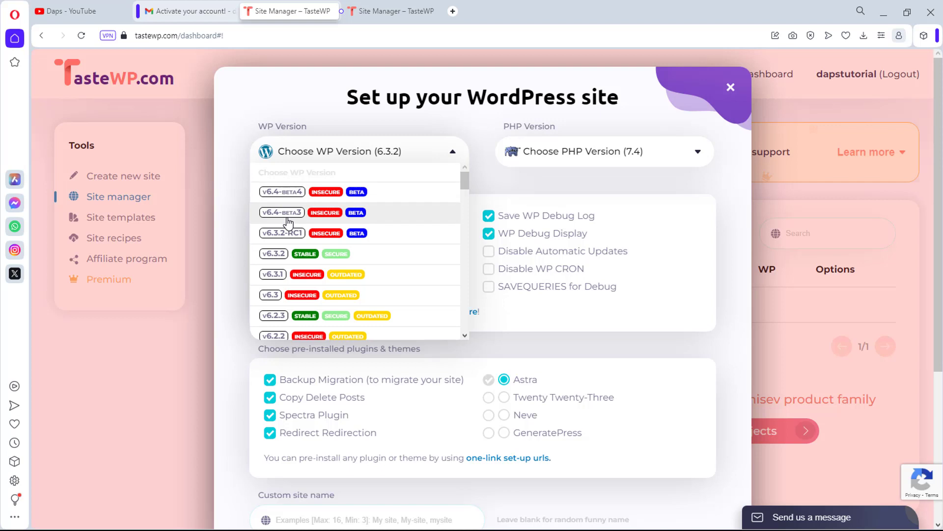
left_click(625, 125)
left_click(681, 157)
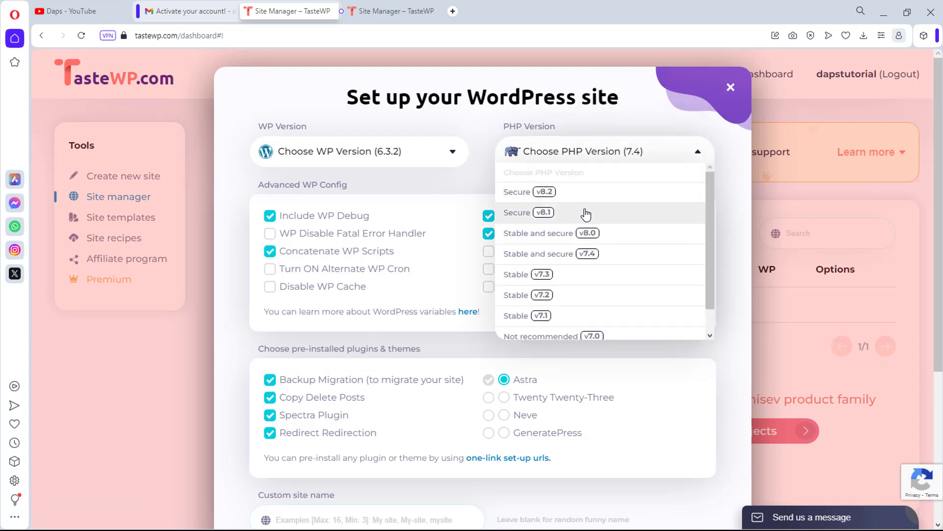
left_click(598, 236)
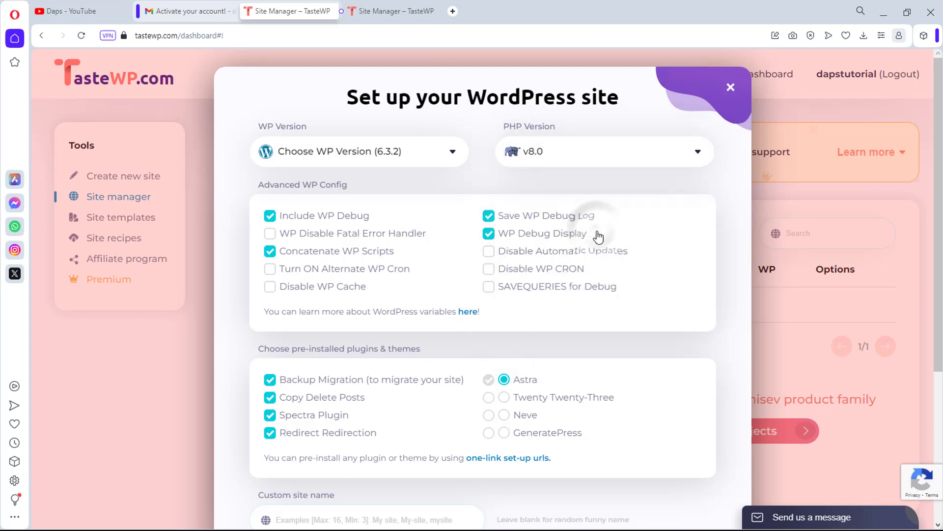
Untick Backup Migration, Copy Delete Posts, Spectra Plugin and Redirect Redirection, keeping only Astra
scroll(326, 128, "down", 1)
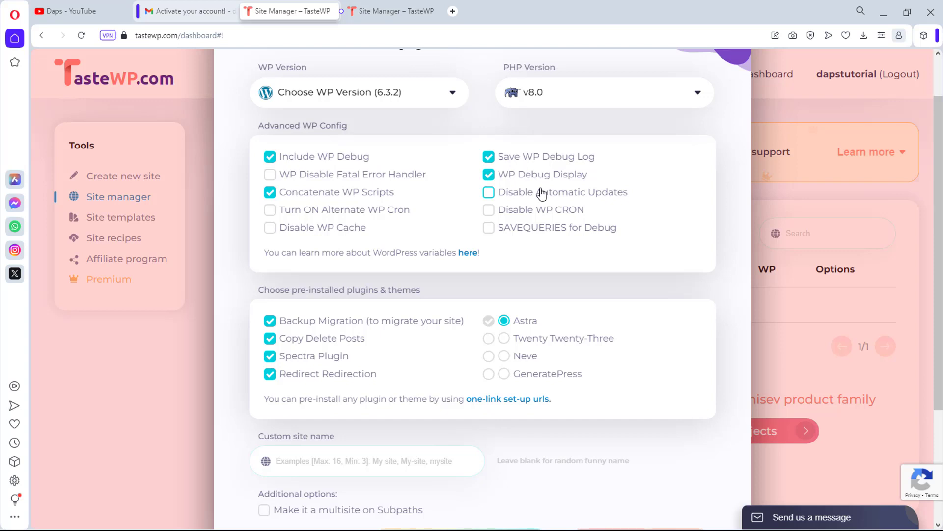
scroll(542, 191, "down", 2)
scroll(543, 192, "down", 1)
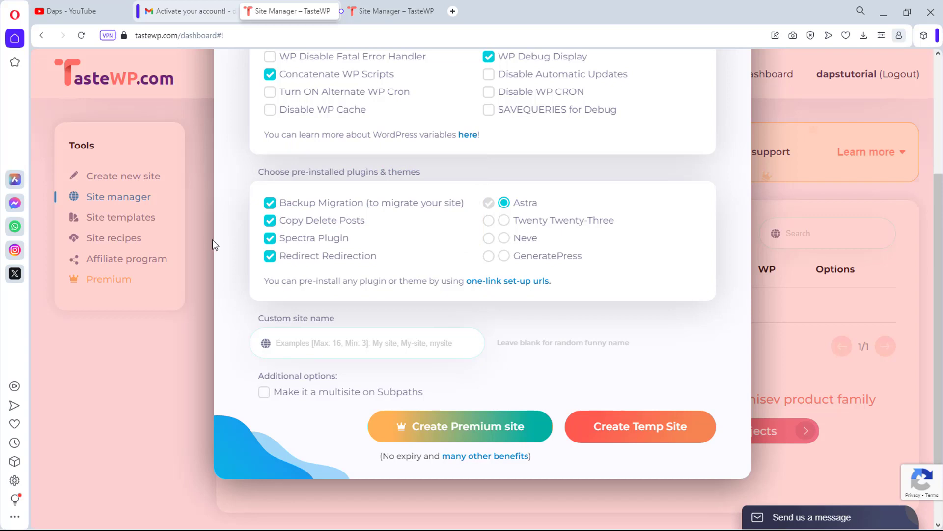
left_click(269, 203)
left_click(270, 220)
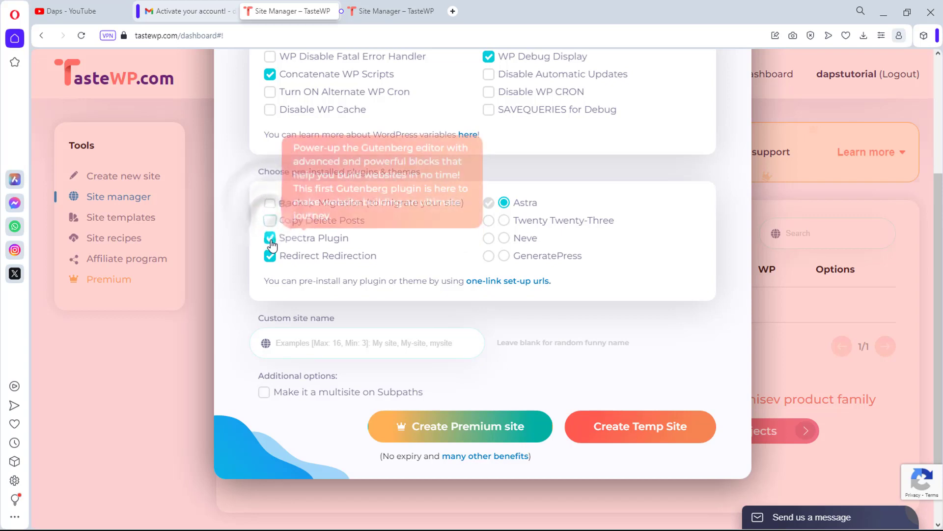
left_click(270, 238)
left_click(269, 255)
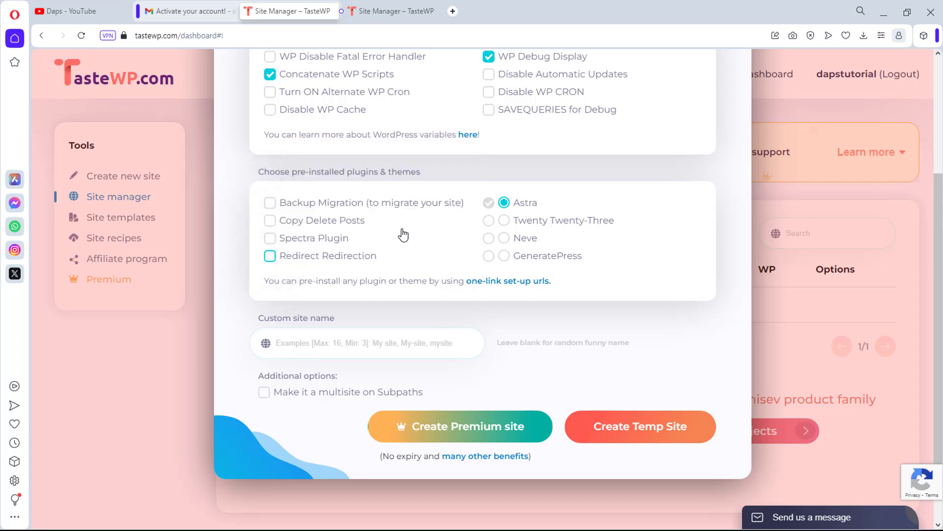
scroll(546, 214, "up", 1)
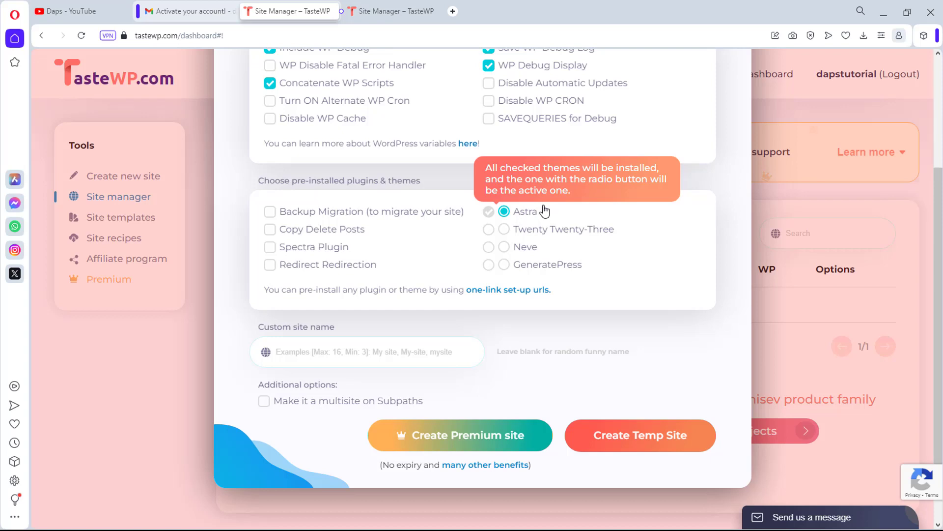
scroll(544, 212, "down", 1)
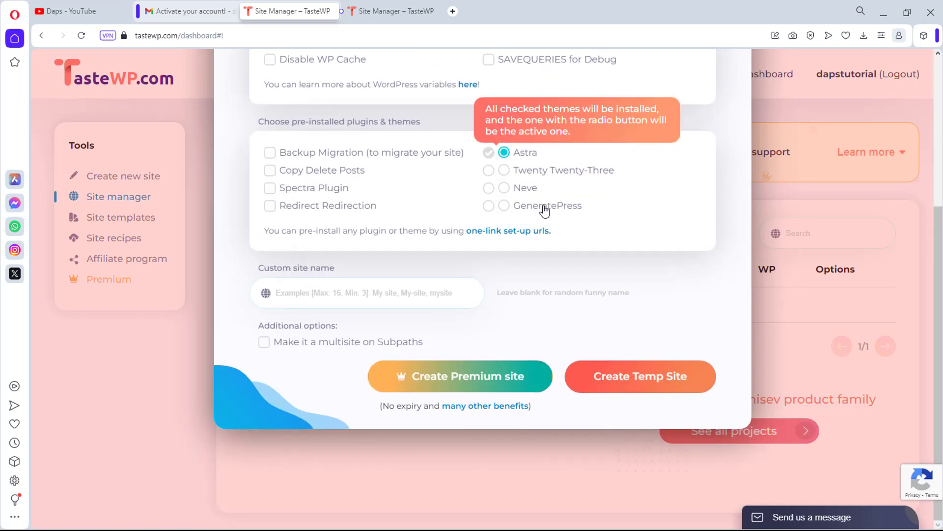
left_click(400, 296)
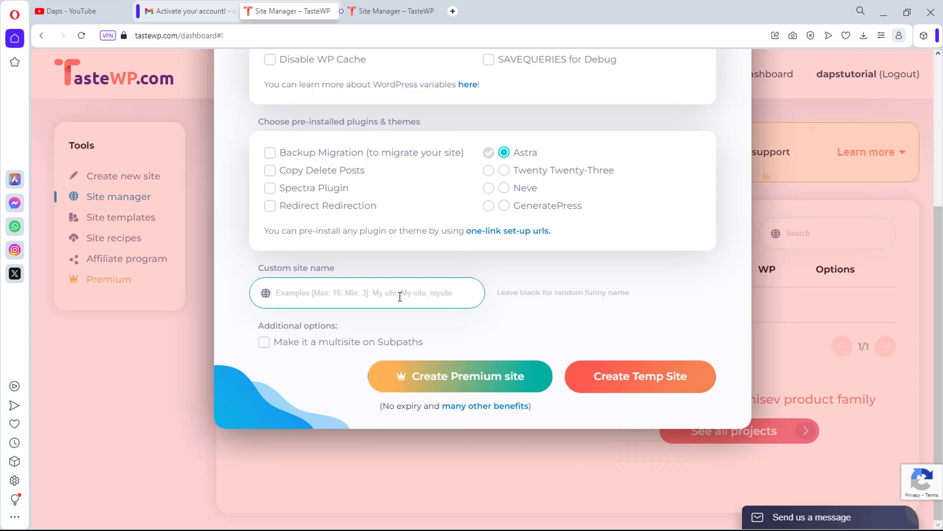
Name the site 'dapstutorial' and create it as a temporary site
left_click(400, 295)
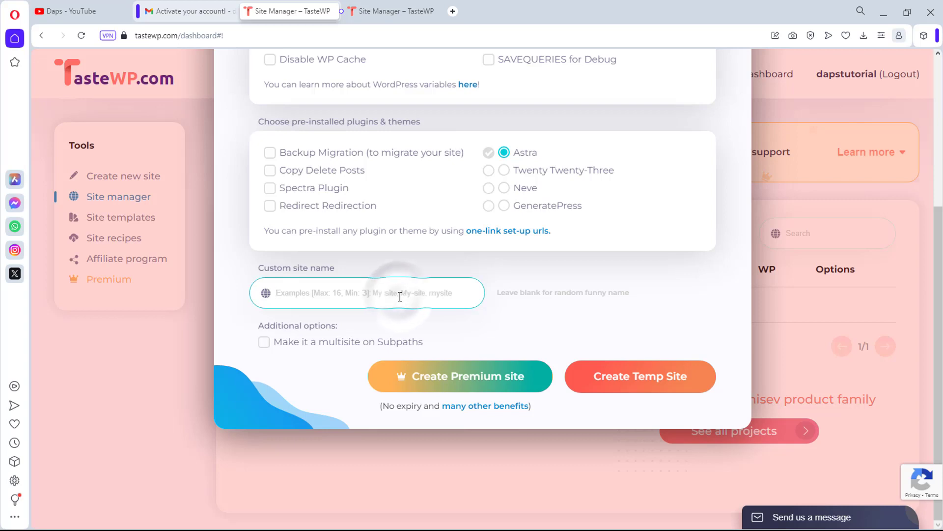
type("dapstutorial")
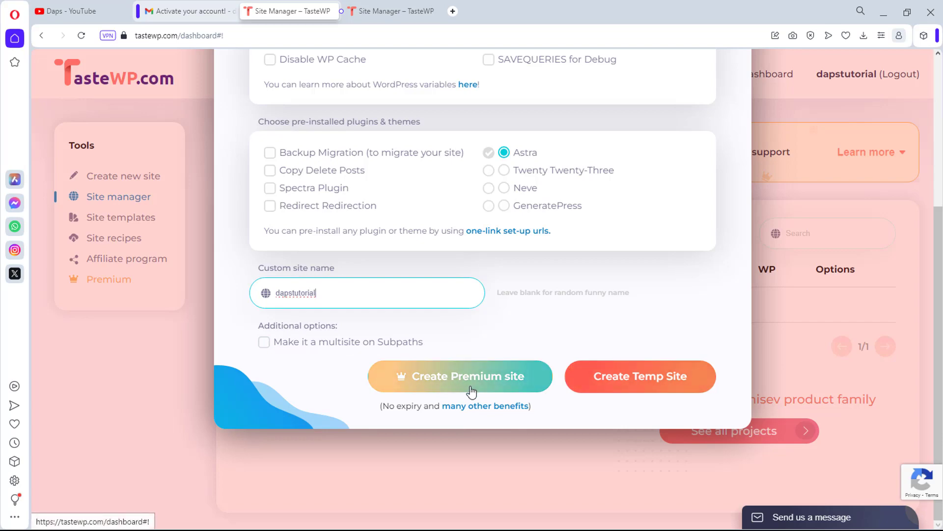
left_click(641, 382)
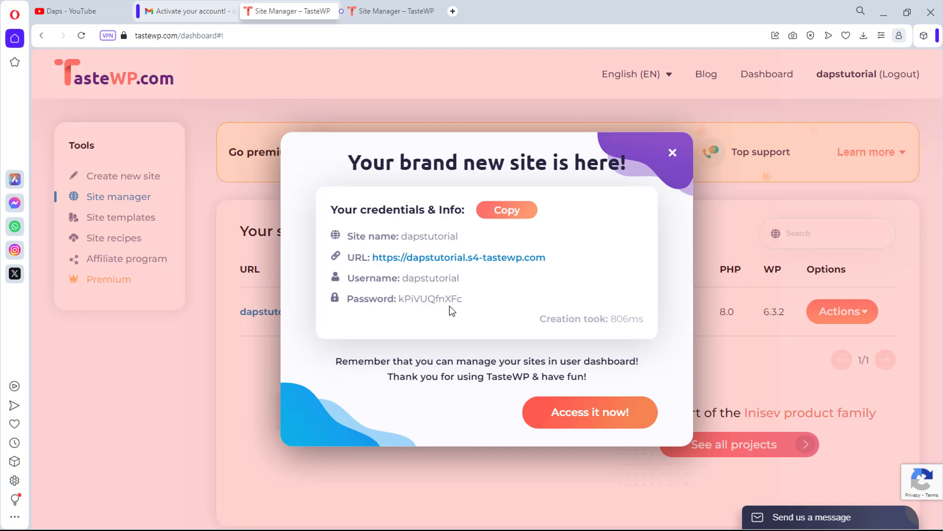
Open the new site's URL in a new browser tab and switch to it
right_click(453, 260)
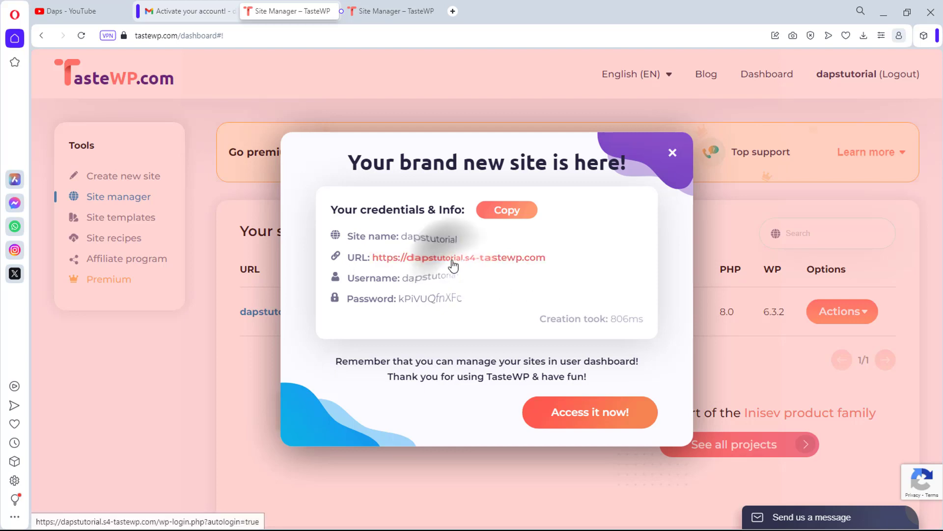
left_click(496, 275)
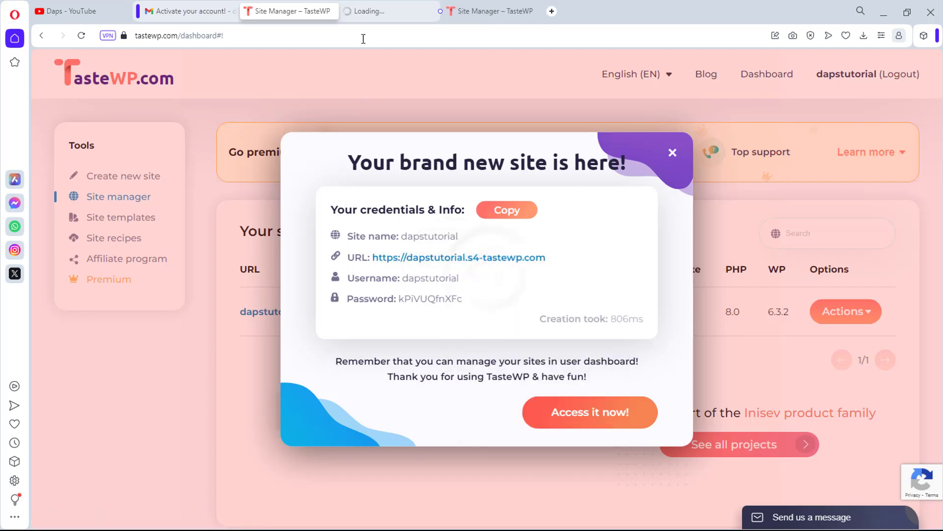
left_click(374, 13)
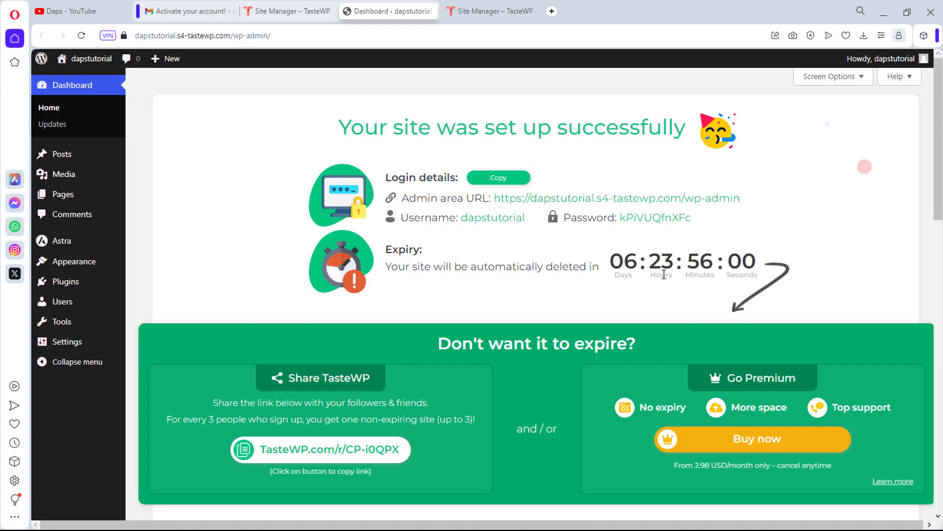
Scroll the wp-admin dashboard to review the setup panel, login details and expiry countdown
scroll(583, 351, "down", 1)
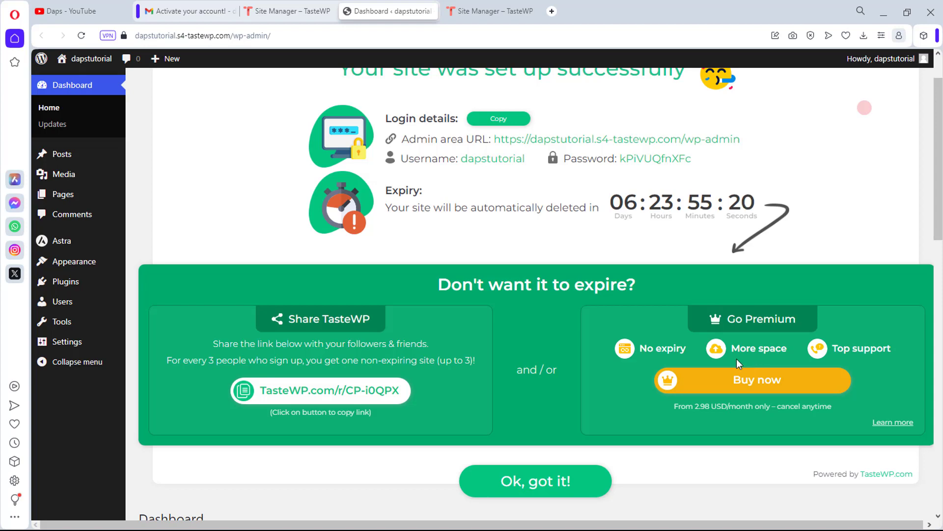
scroll(144, 157, "up", 2)
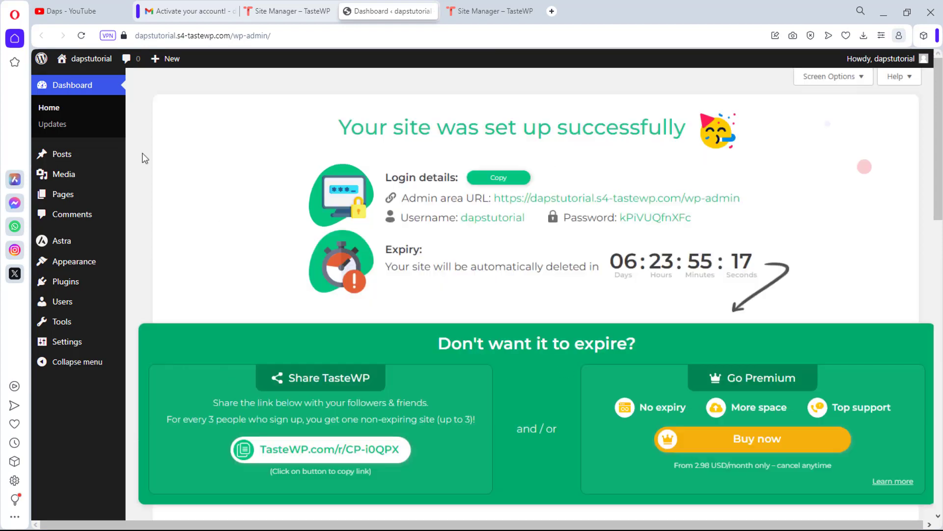